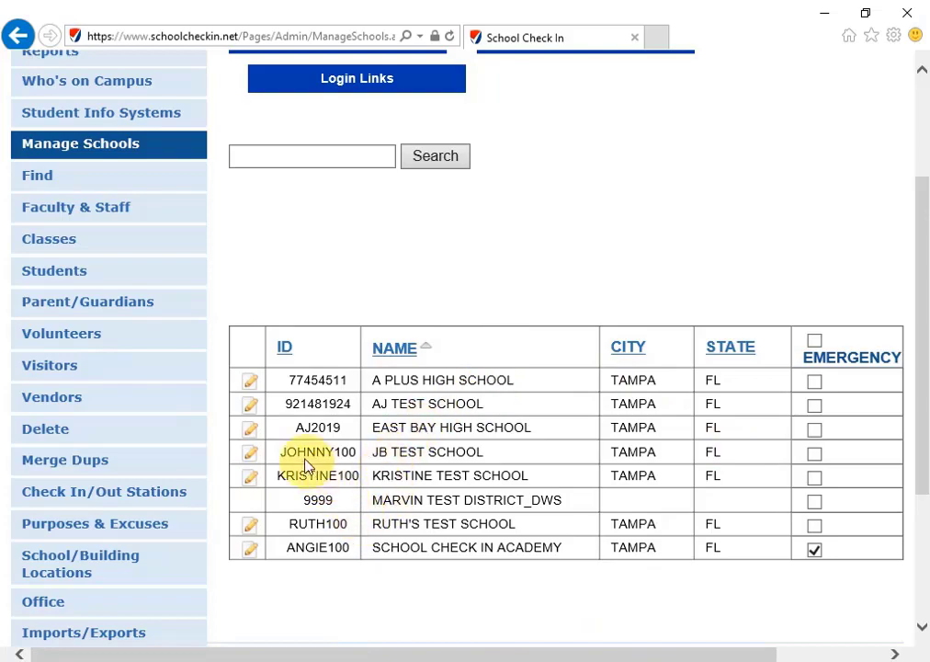
- Open the School Check In Academy record and review its address, contact, school time and School Admin account fields
left_click(249, 550)
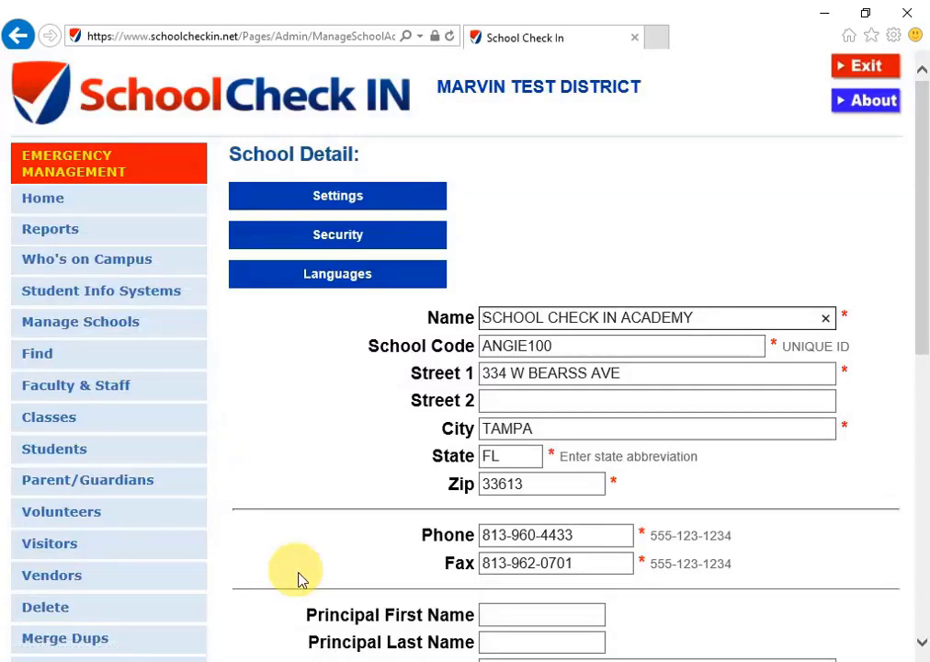
scroll(544, 447, "down", 1)
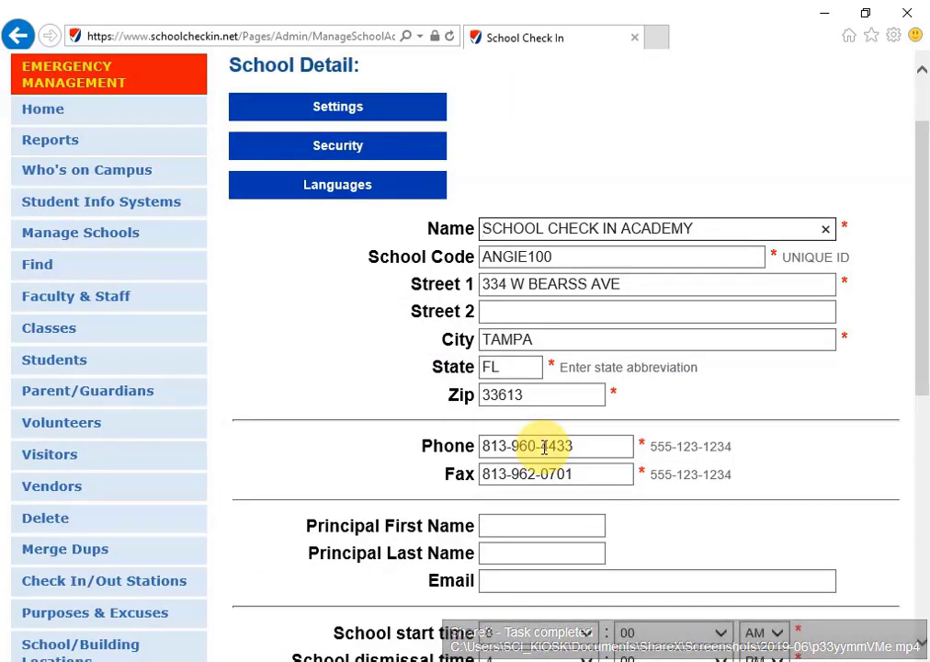
scroll(556, 436, "down", 2)
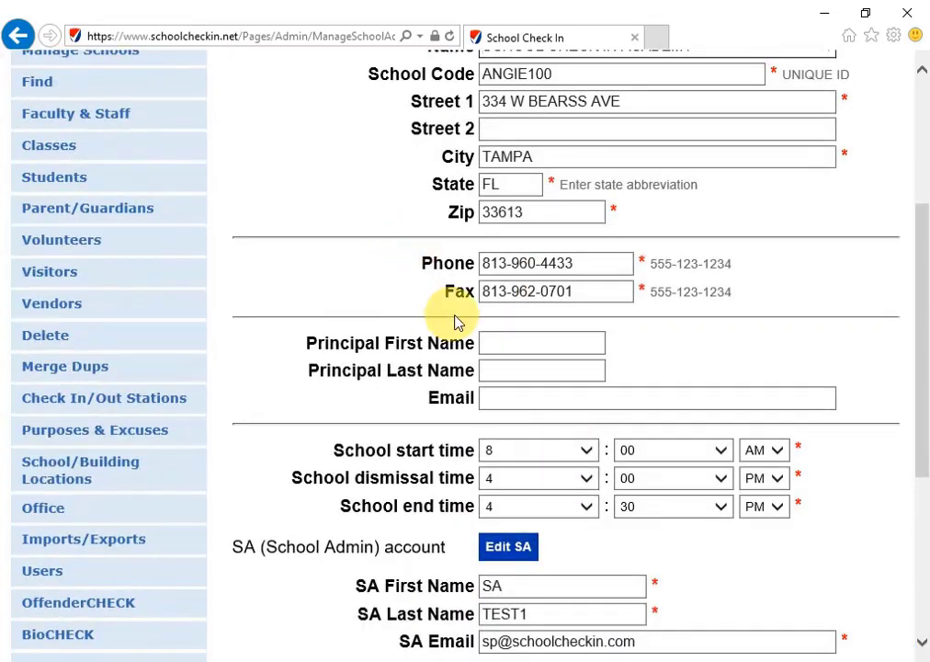
scroll(543, 304, "down", 2)
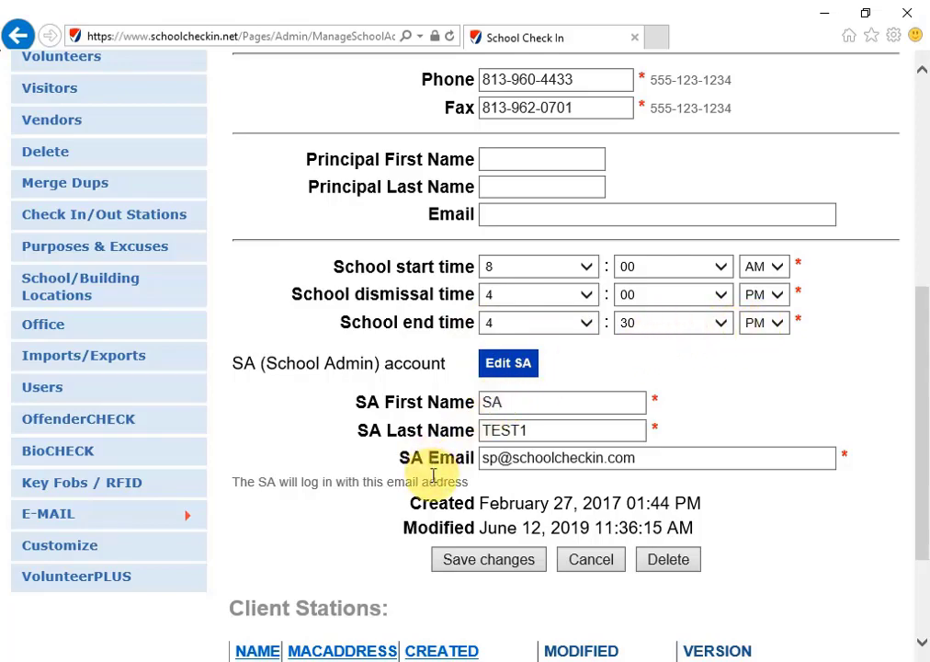
scroll(374, 546, "down", 3)
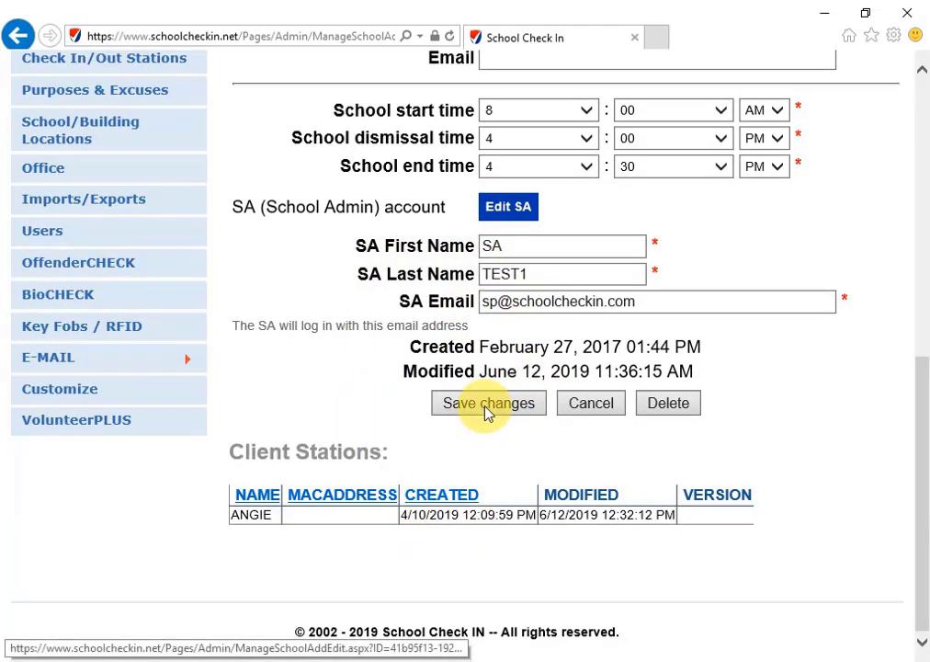
scroll(423, 455, "up", 5)
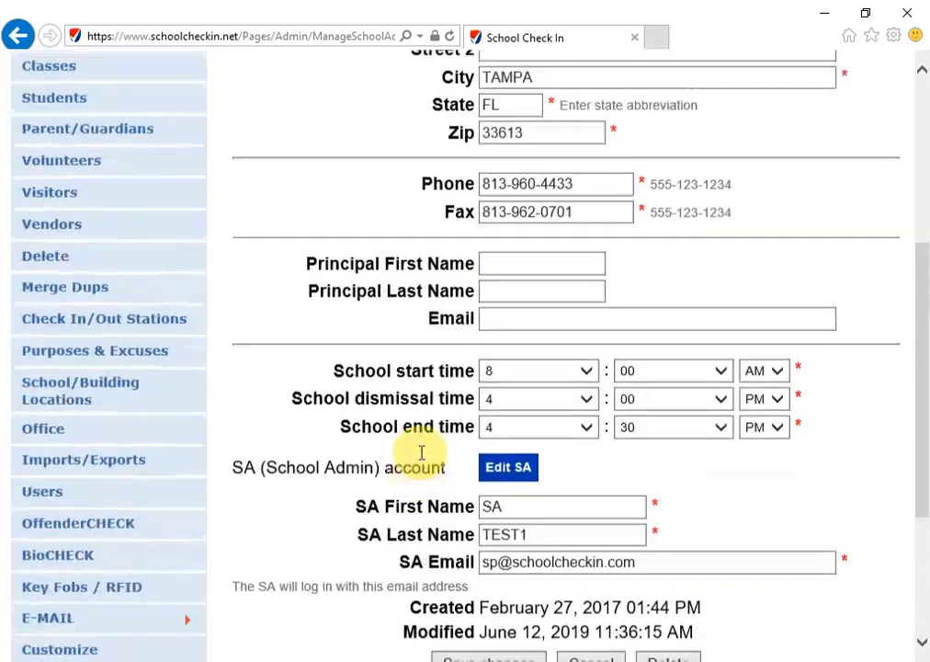
scroll(423, 460, "up", 2)
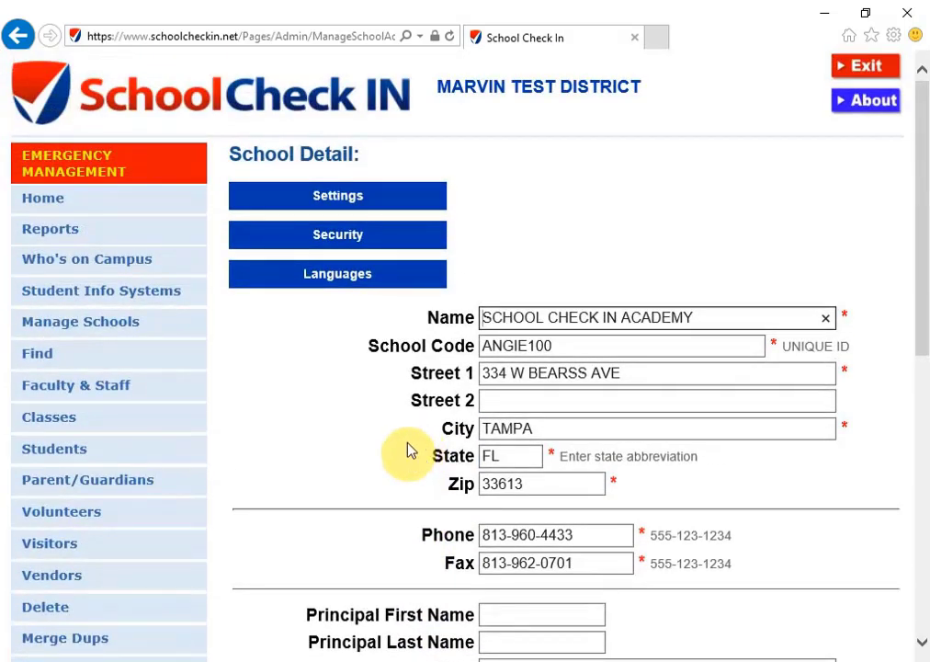
- Open the school's settings and set the Administration Menu Time Out to NEVER
left_click(364, 197)
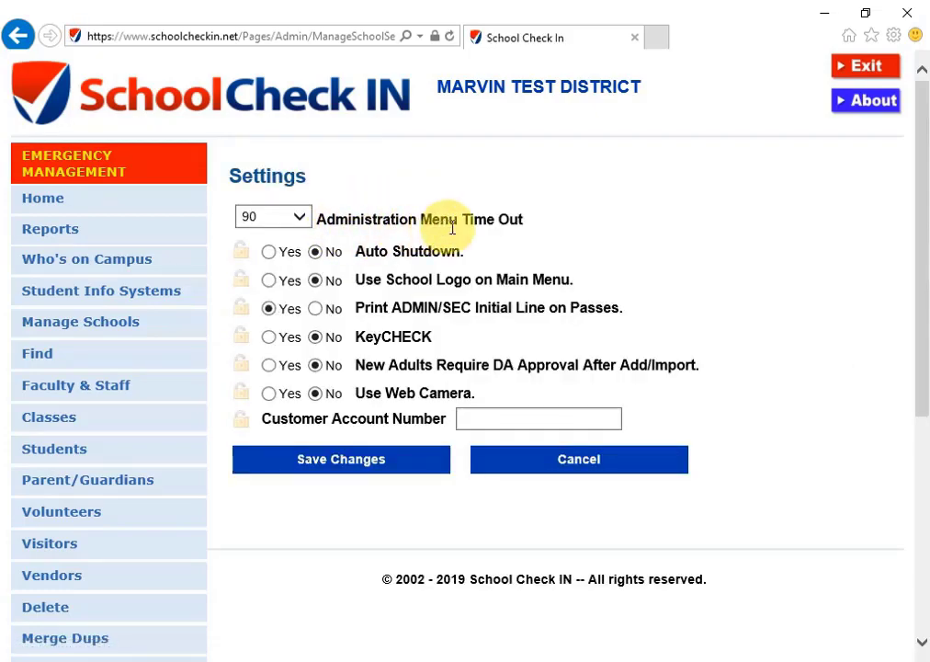
left_click(302, 218)
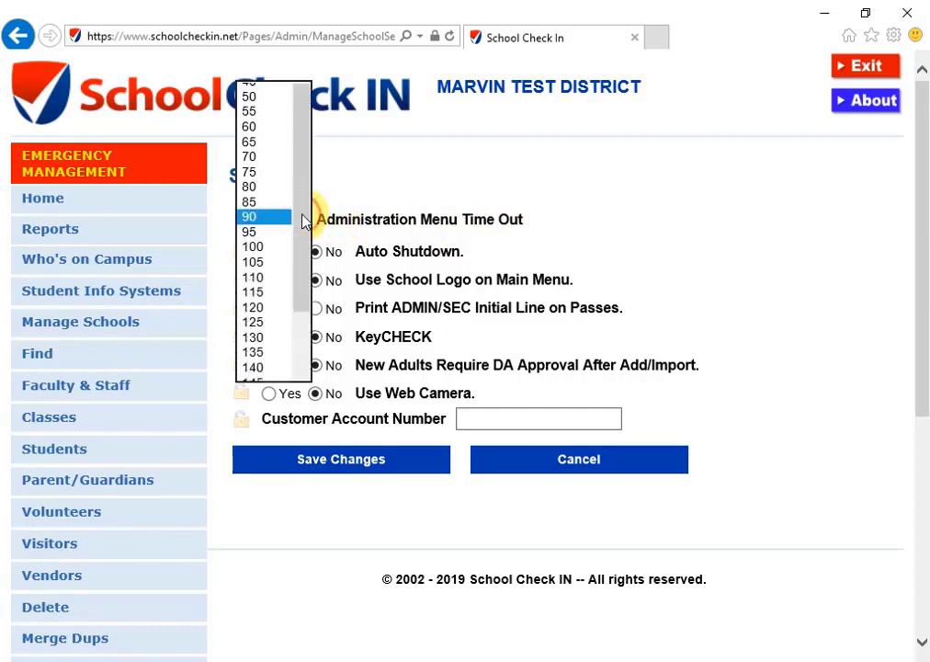
left_click_drag(304, 221, 296, 345)
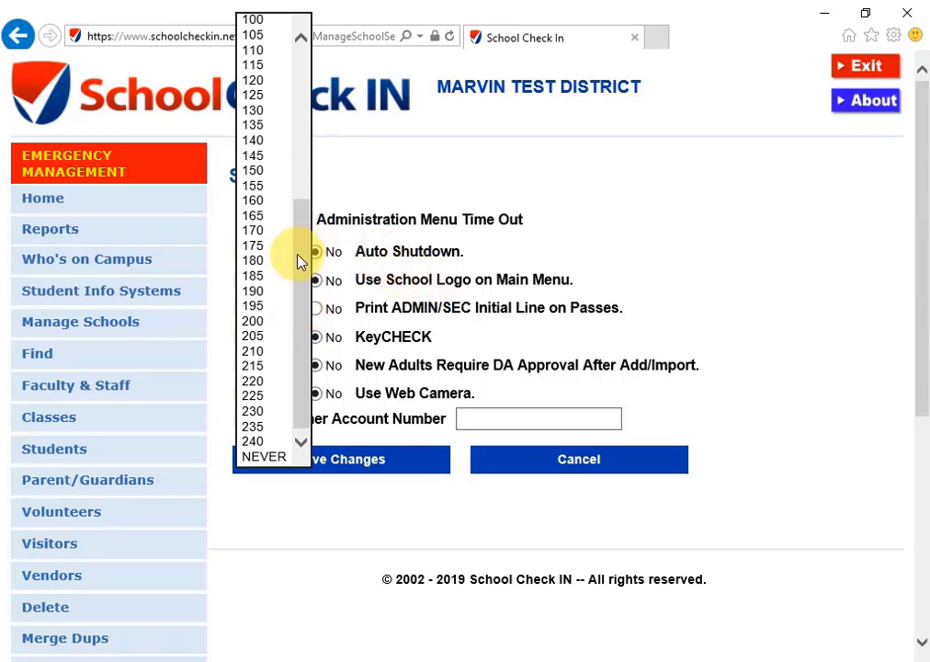
left_click_drag(301, 259, 241, 451)
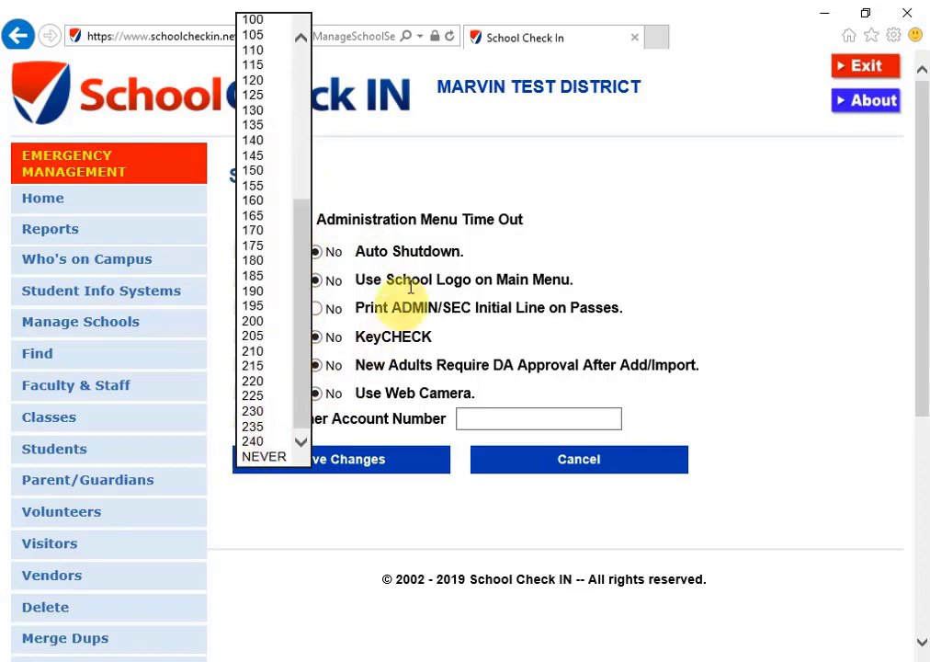
left_click_drag(334, 279, 307, 337)
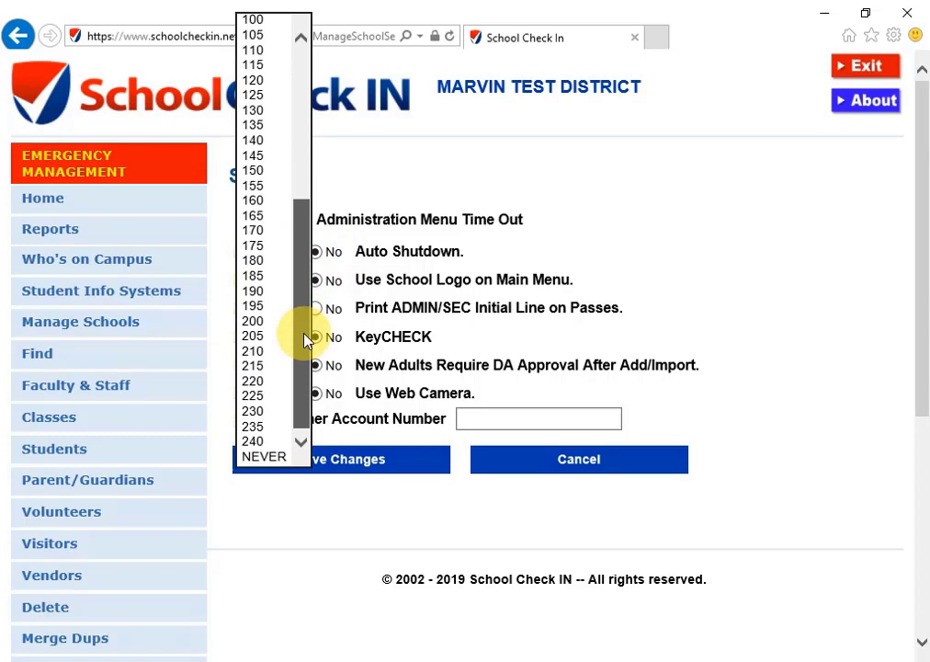
left_click(257, 457)
left_click(581, 221)
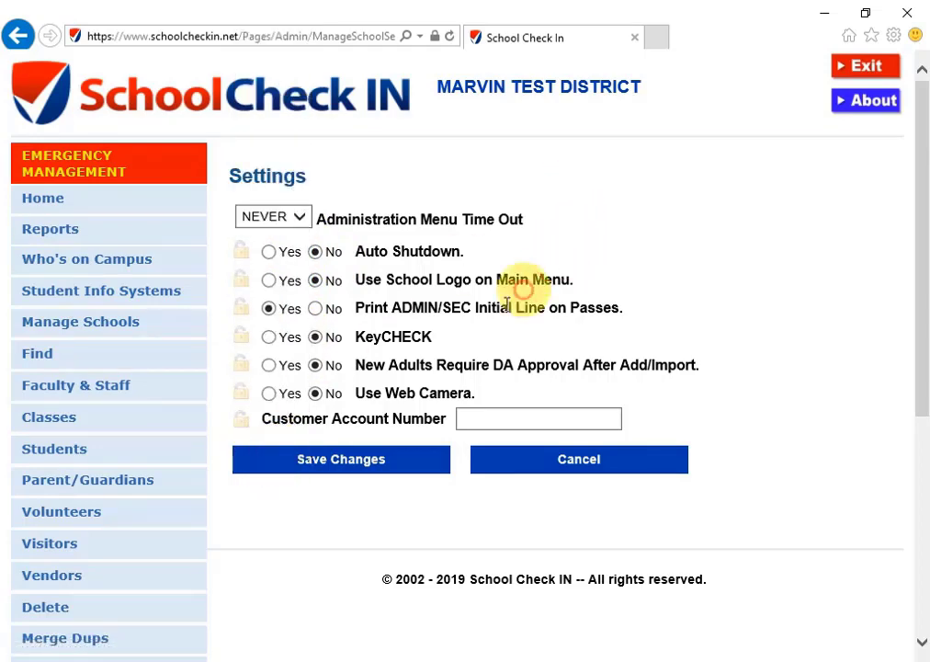
left_click(484, 276)
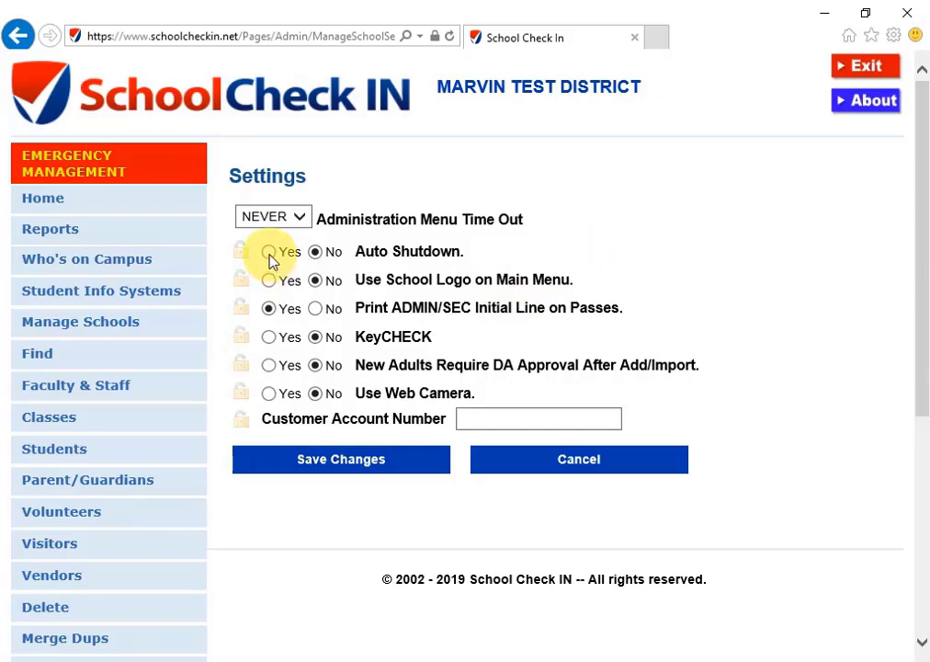
- Try the Yes option for Auto Shutdown and for Use School Logo on Main Menu, setting each back to No
left_click(269, 256)
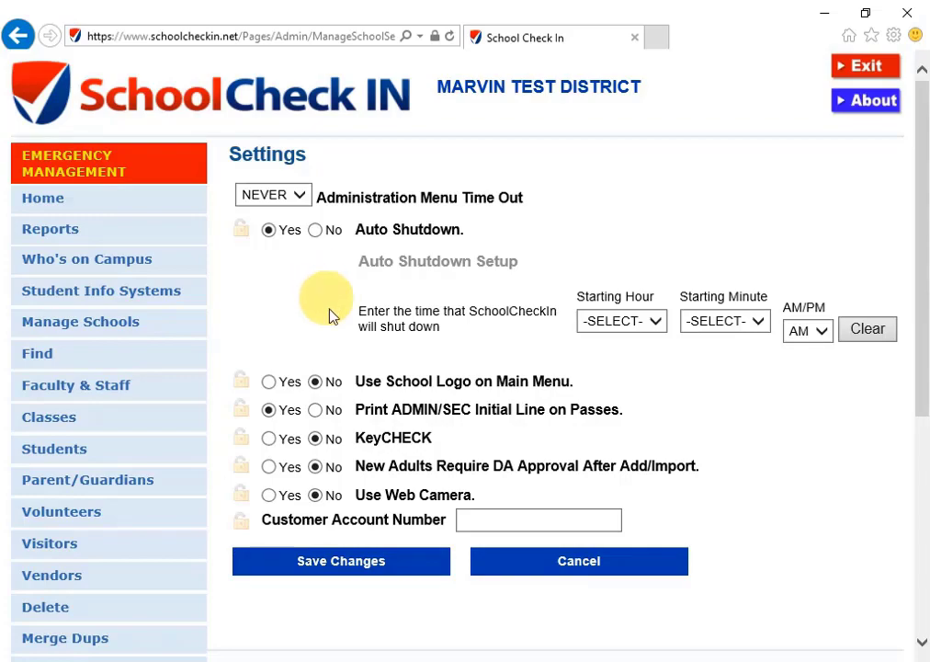
left_click(315, 232)
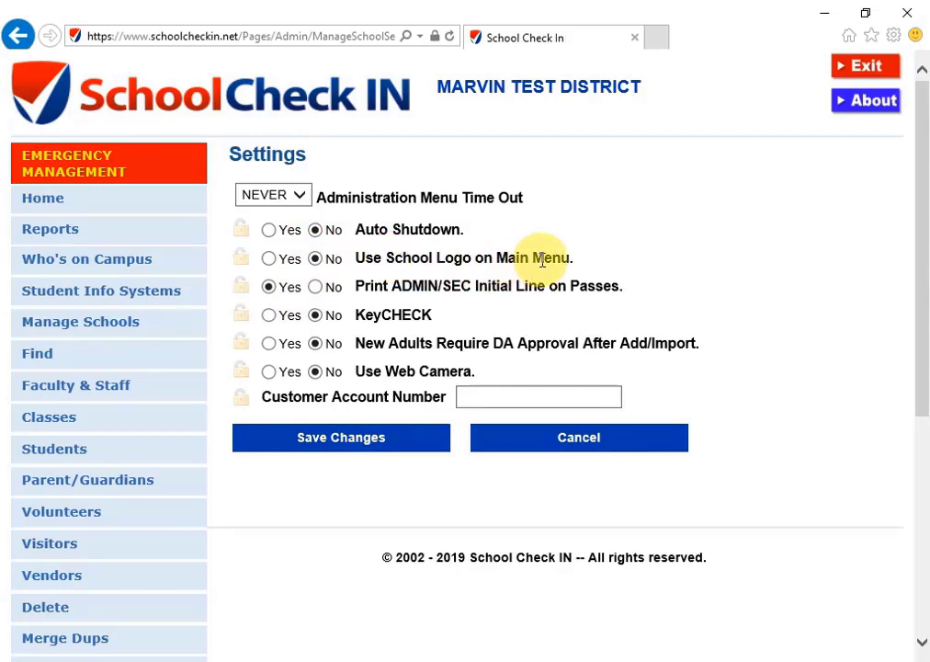
left_click(269, 260)
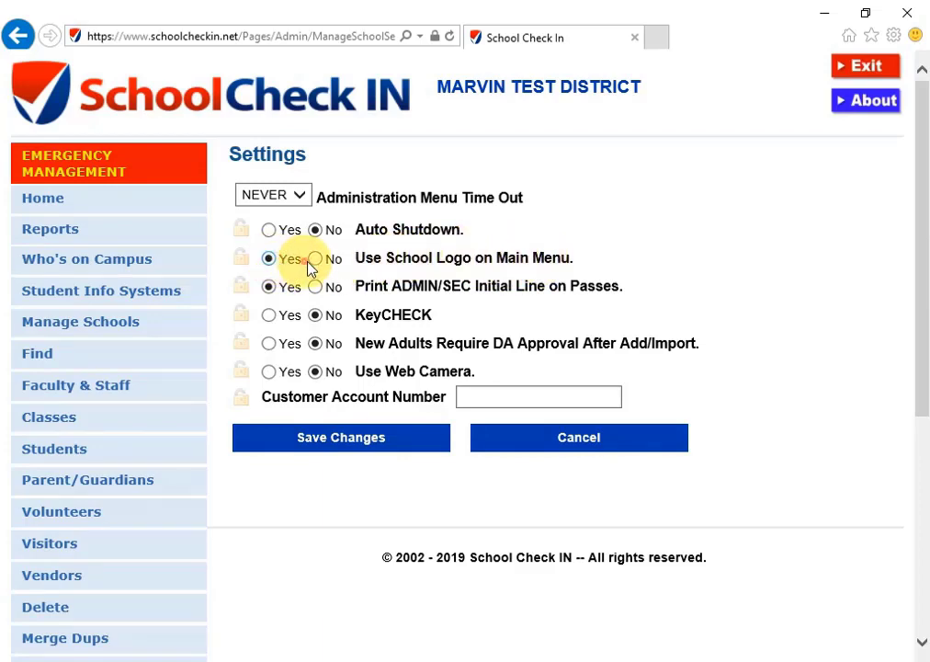
left_click(317, 264)
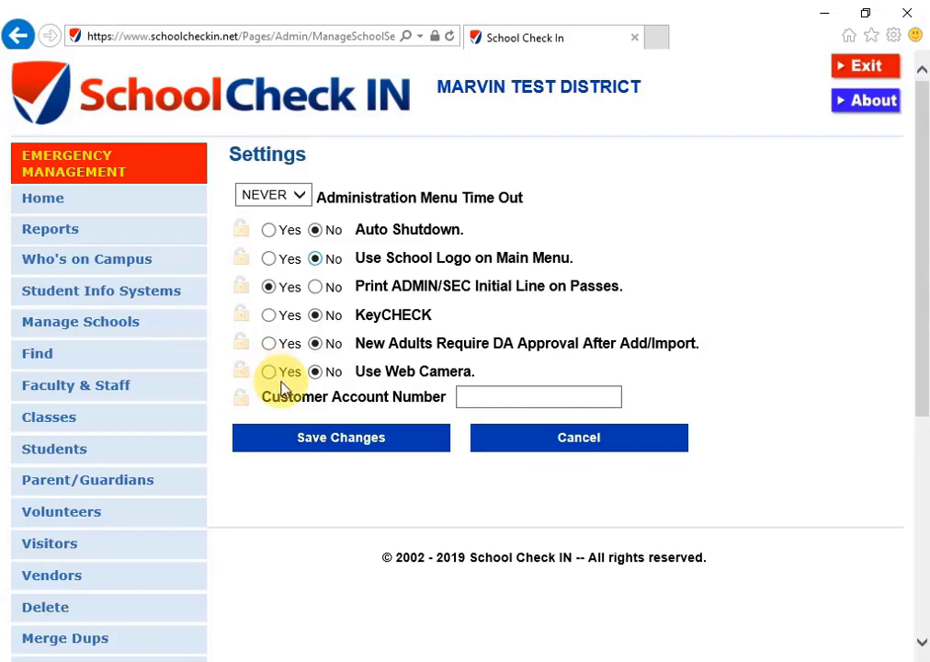
- Save the school's settings and open the security page from the School Check In Academy record
left_click(337, 443)
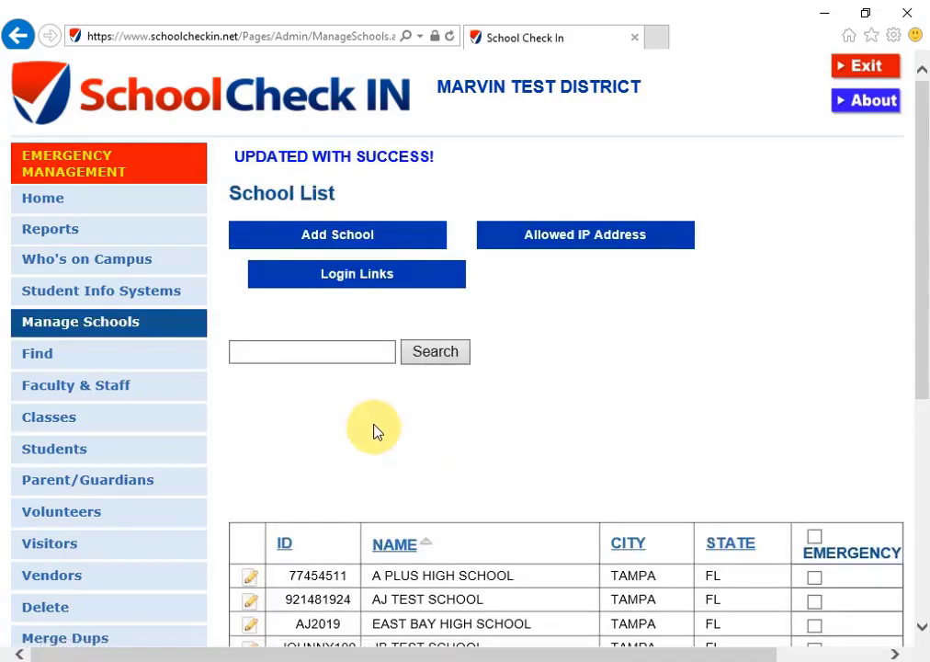
scroll(270, 451, "down", 5)
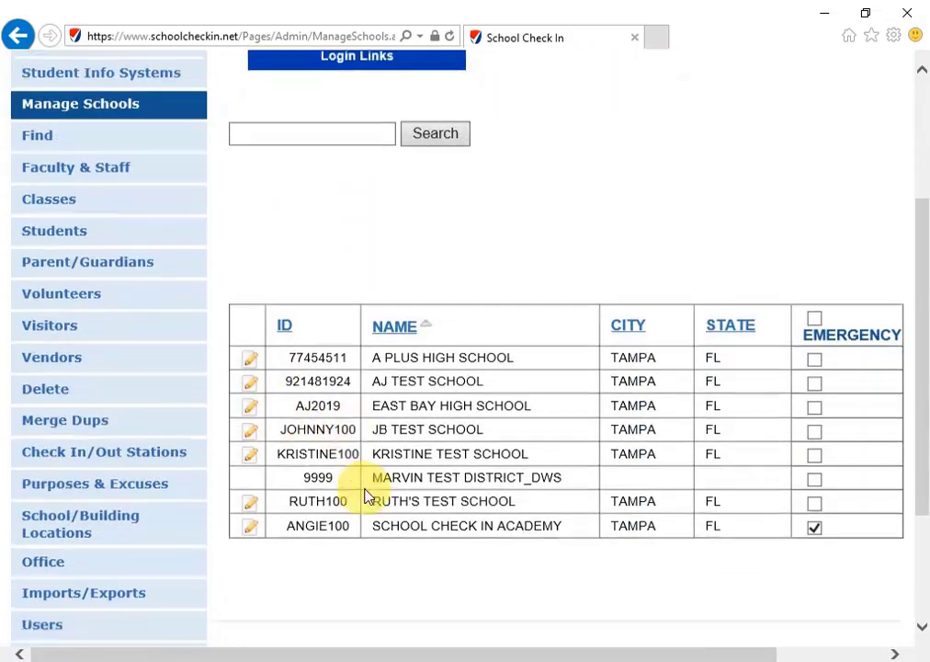
scroll(368, 496, "down", 1)
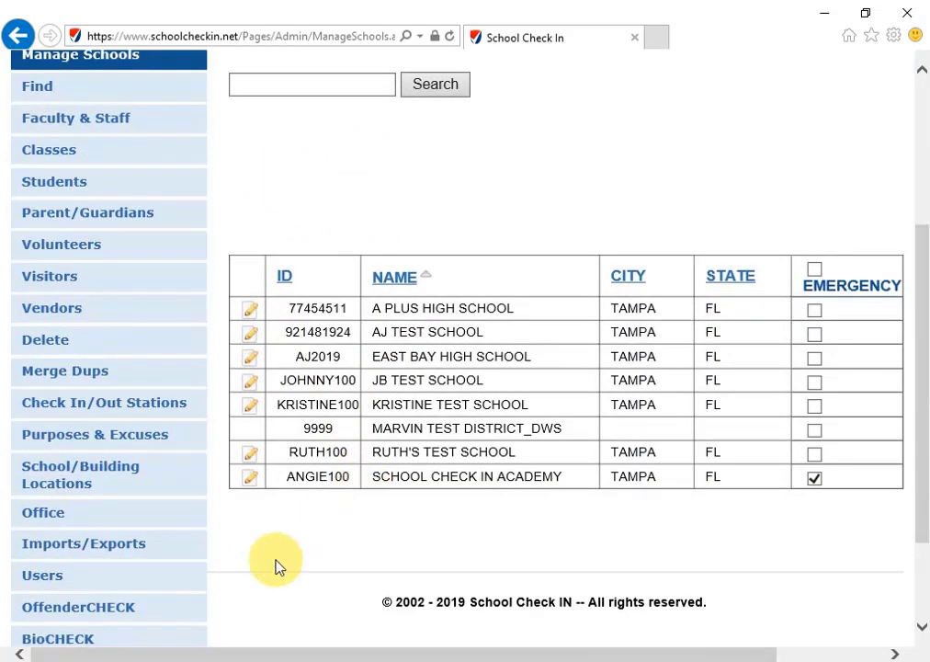
left_click(250, 478)
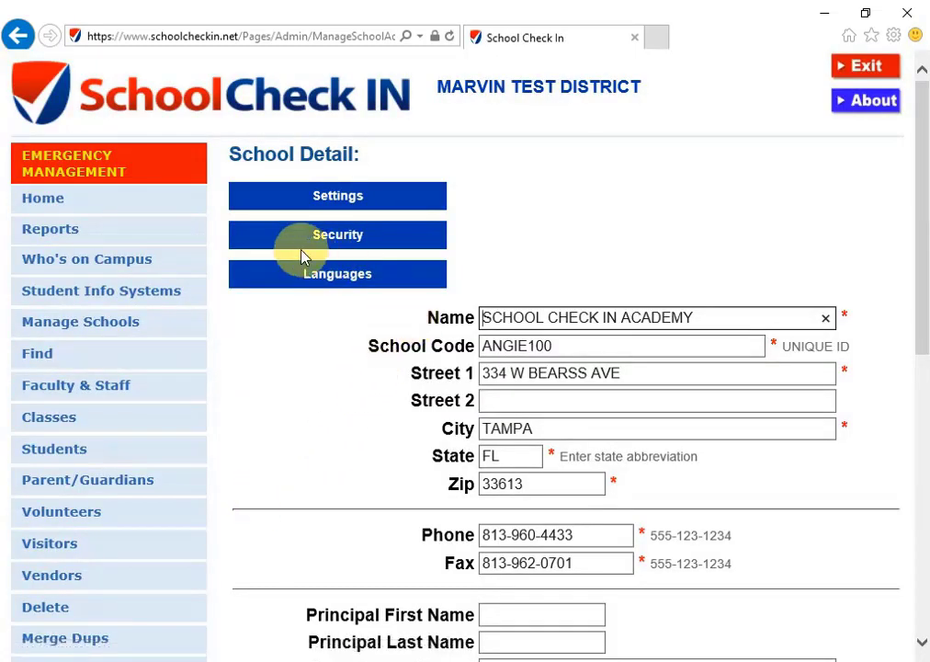
left_click(357, 241)
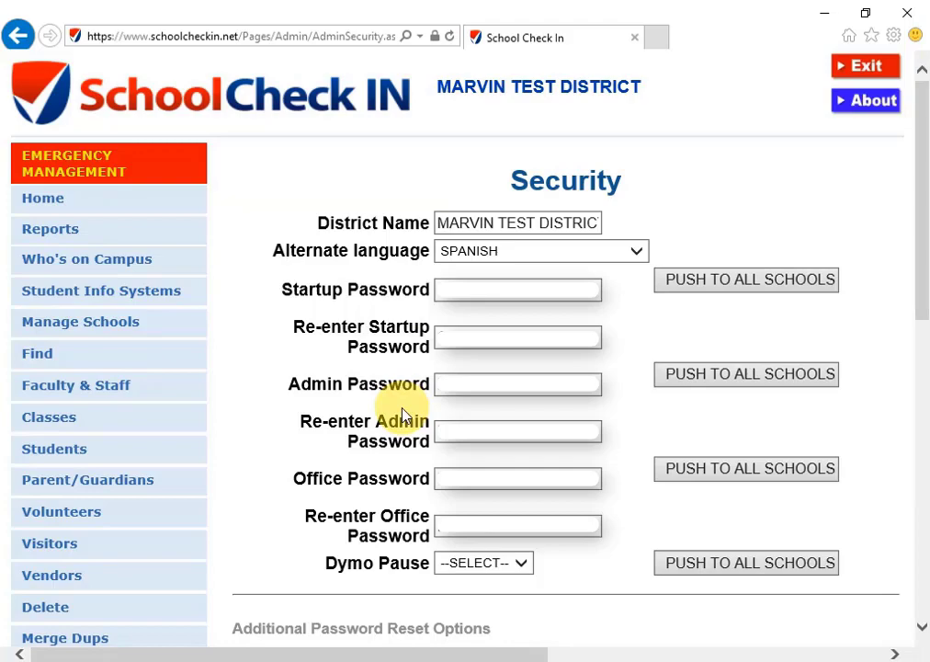
- Return to the school list and review the listed schools and their Emergency checkboxes
left_click(77, 323)
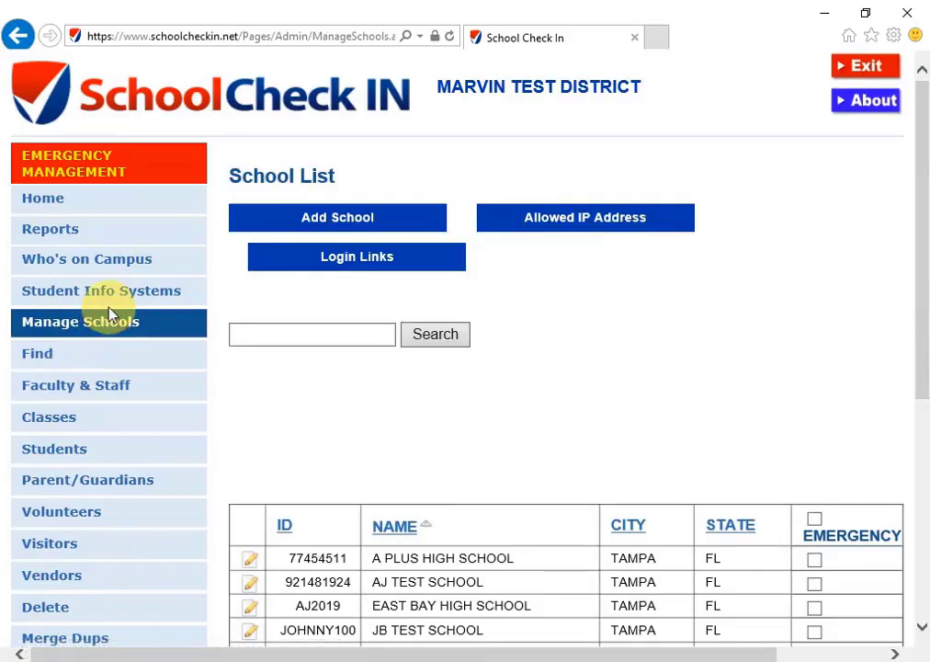
scroll(453, 487, "down", 2)
scroll(453, 487, "down", 3)
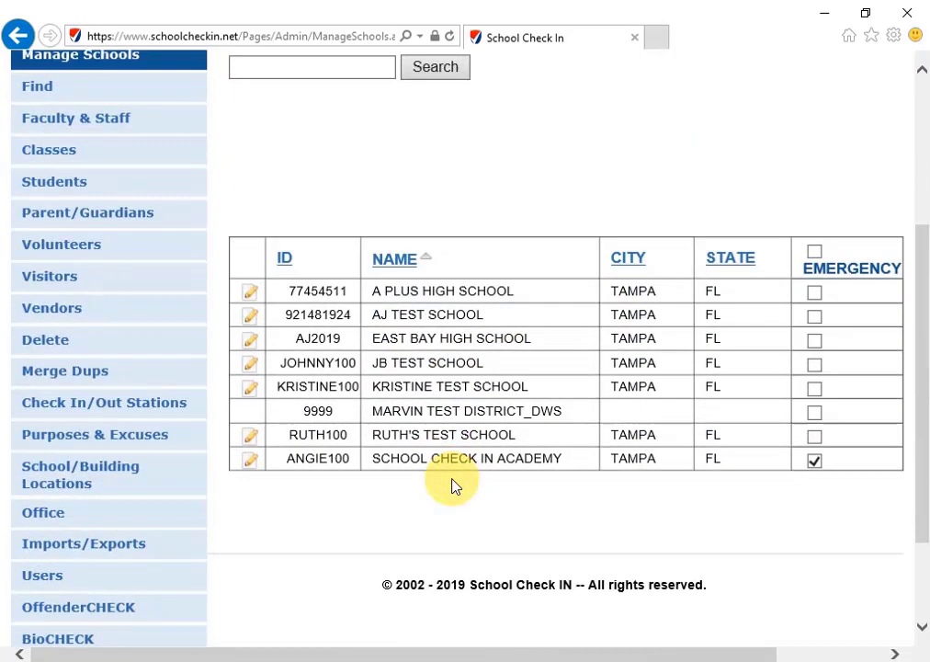
scroll(452, 486, "up", 1)
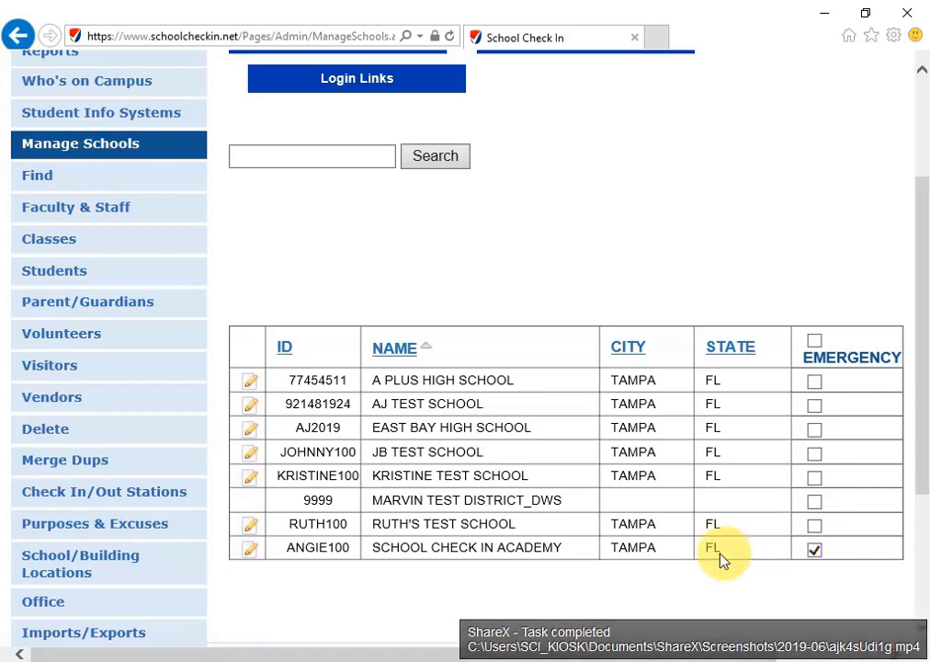
scroll(708, 561, "up", 3)
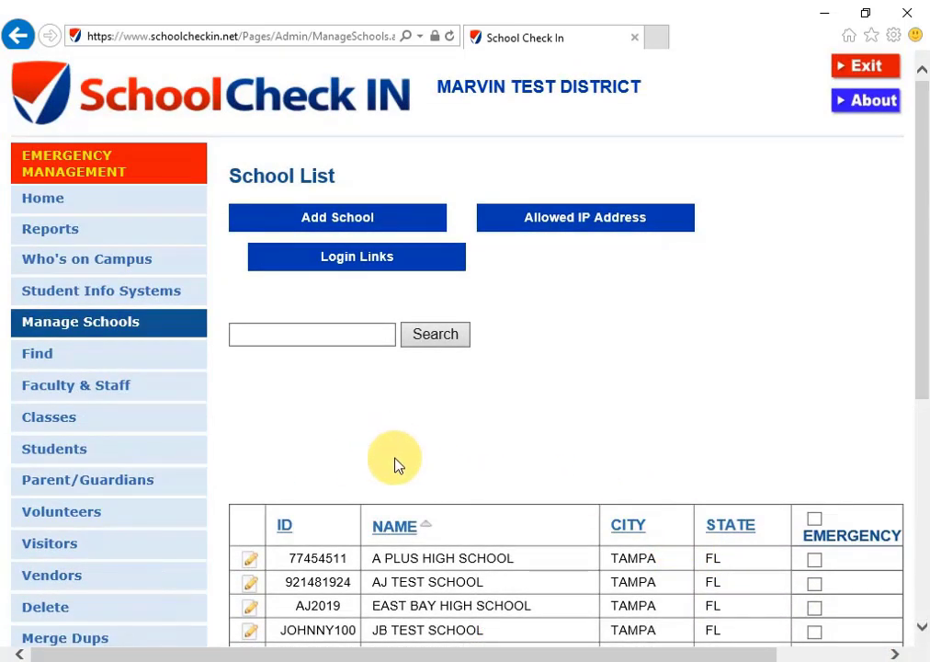
- Open a blank form for adding a school, review its required fields, and cancel it
left_click(324, 226)
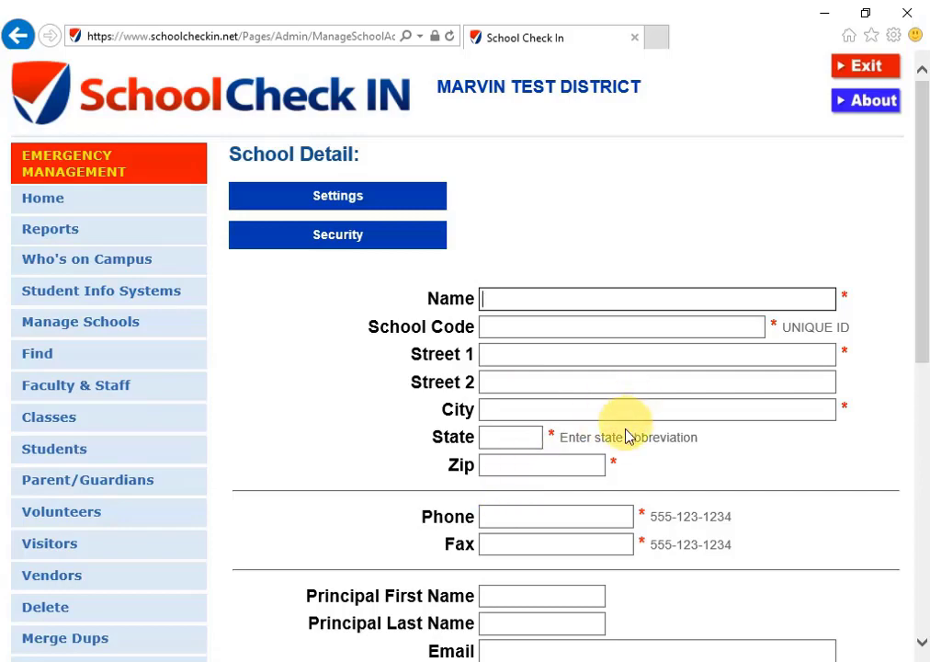
scroll(630, 434, "down", 2)
scroll(616, 441, "down", 4)
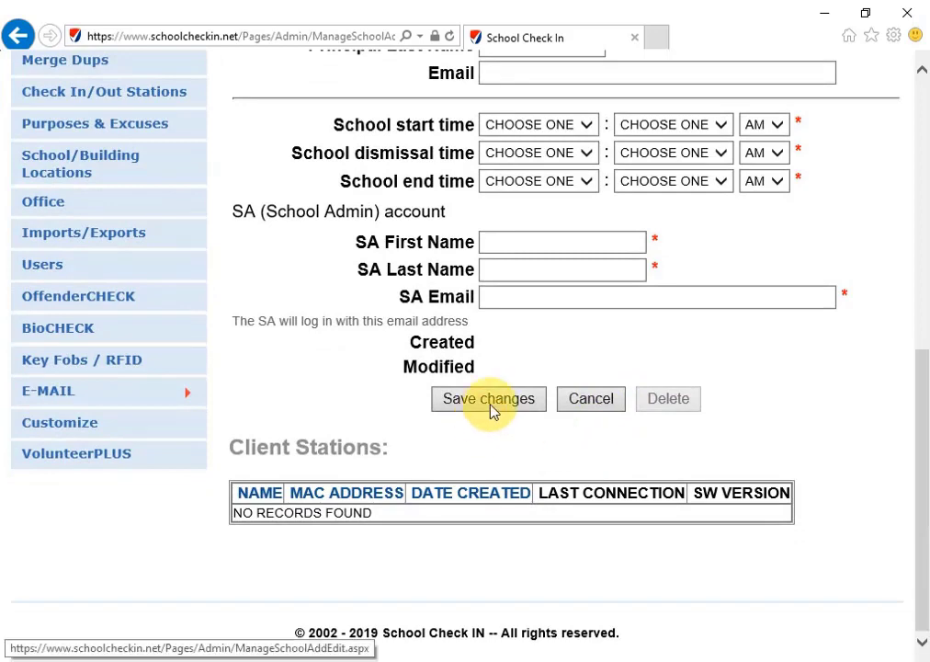
left_click(588, 404)
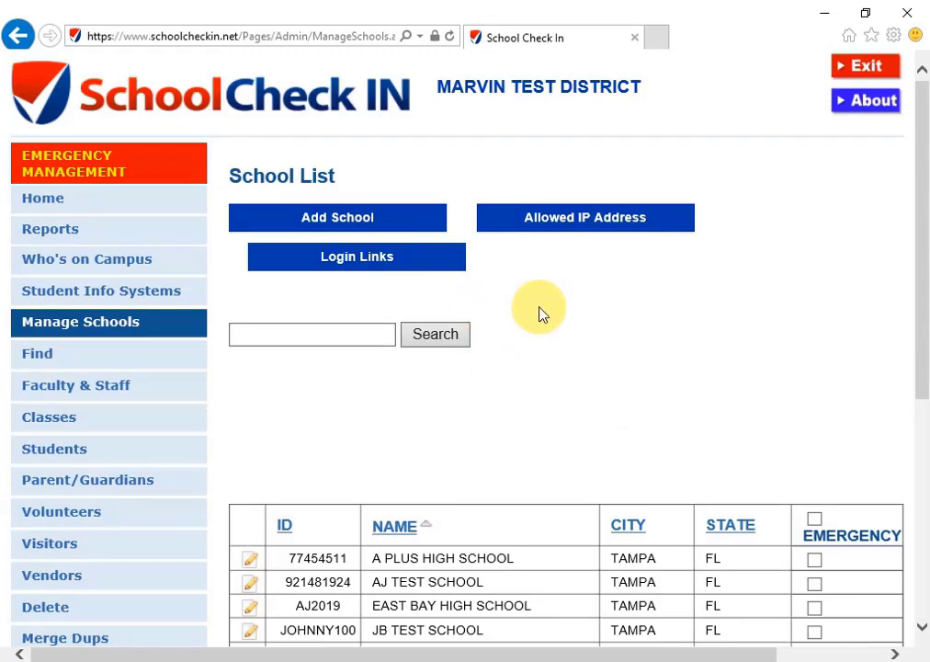
- Open the allowed IP addresses and enter 125.58.861.45 as the starting IP for School Check In Academy
left_click(540, 226)
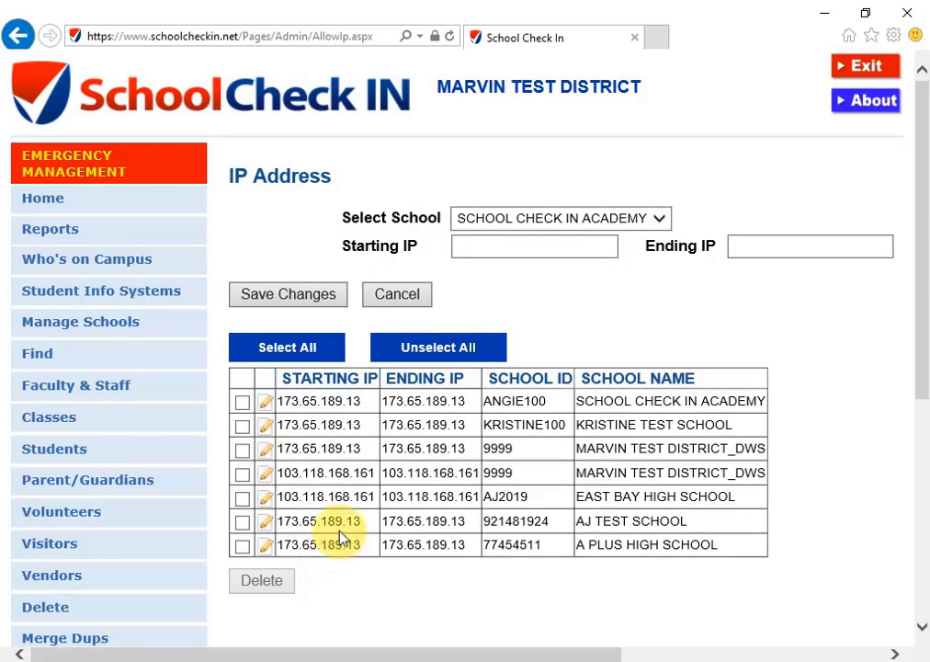
left_click(477, 246)
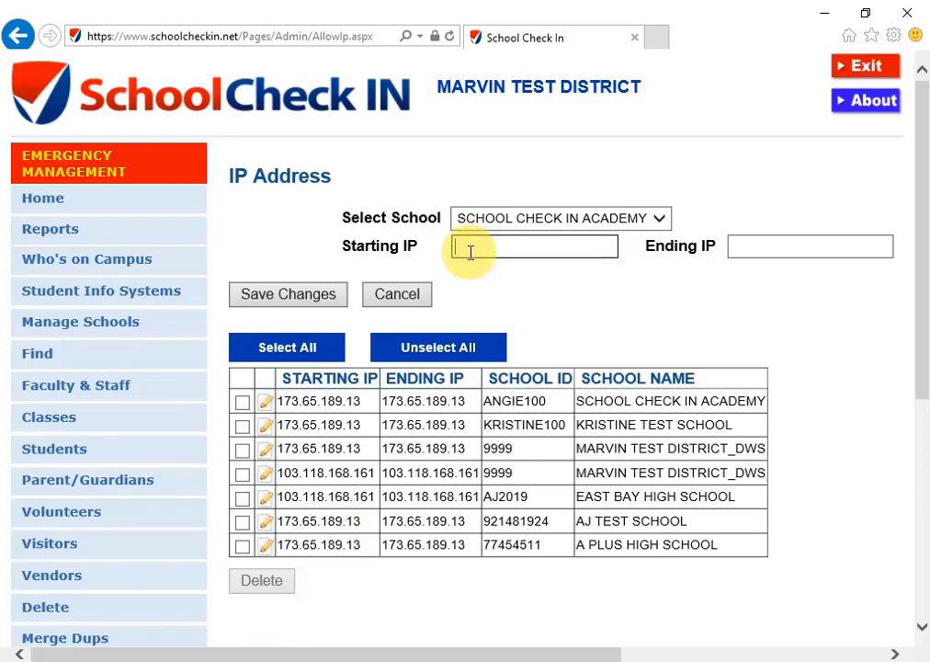
type("125")
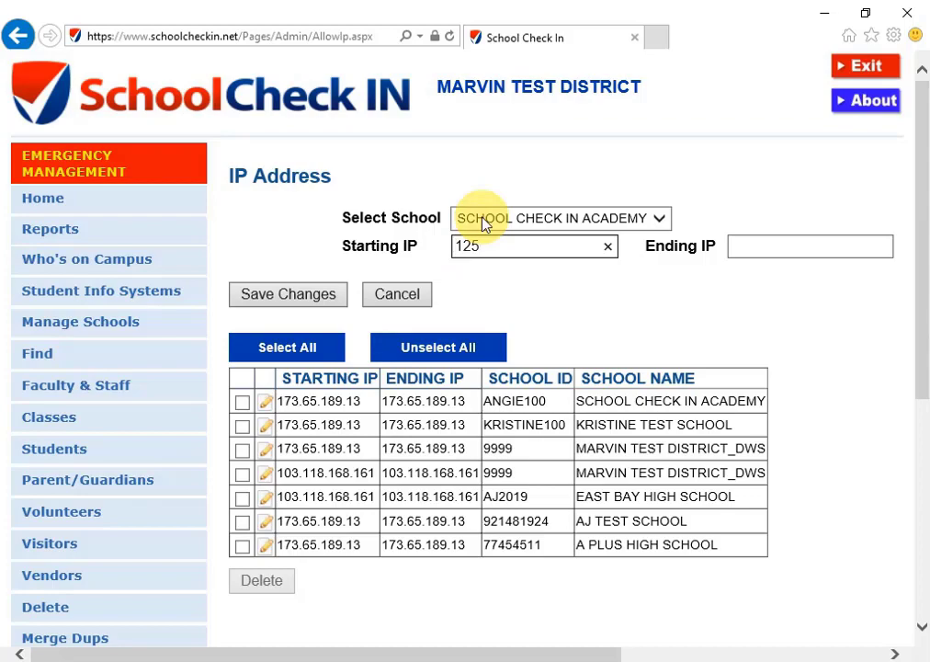
type(".58.861.45")
left_click(773, 247)
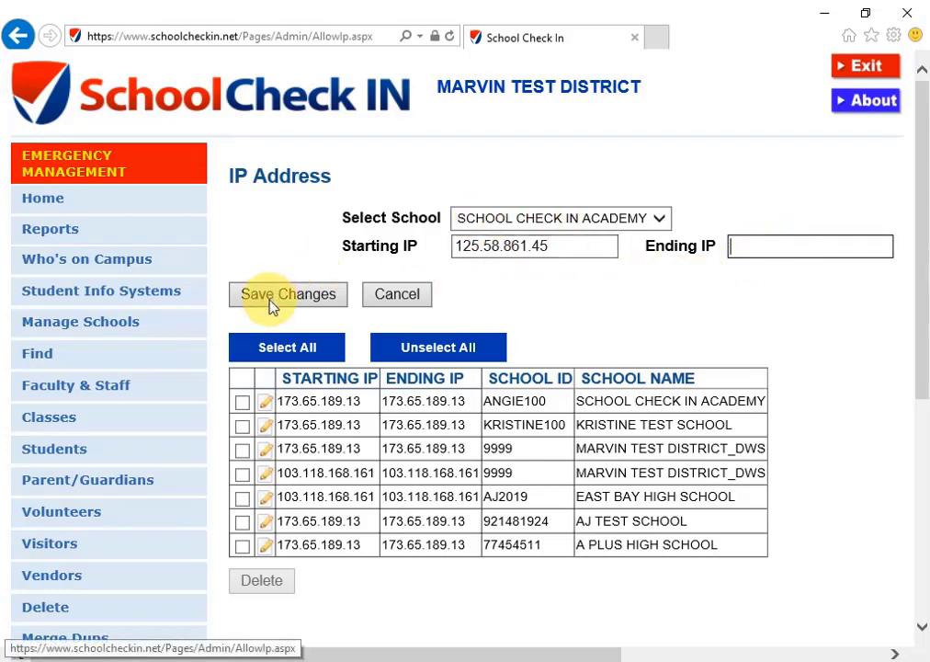
- Mark the first three allowed IP entries as if for deletion, and clear their selection again
left_click(244, 406)
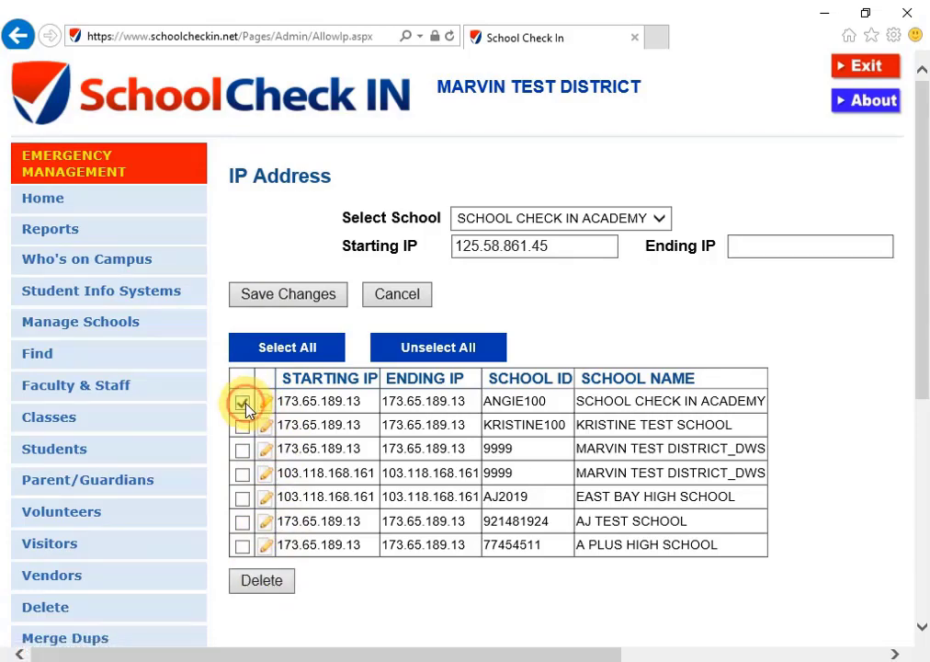
left_click(242, 451)
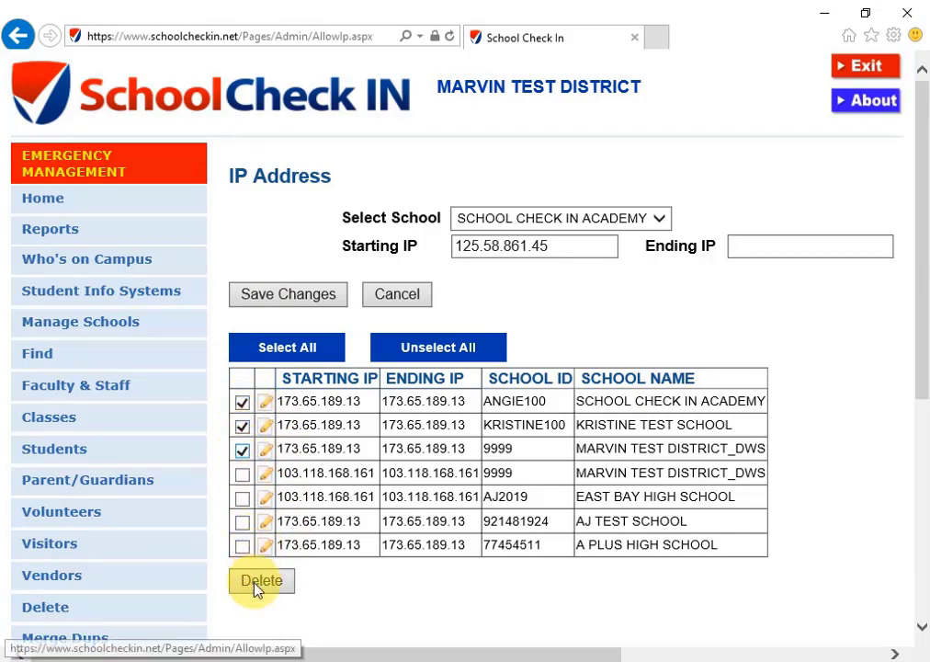
left_click(244, 404)
left_click(242, 449)
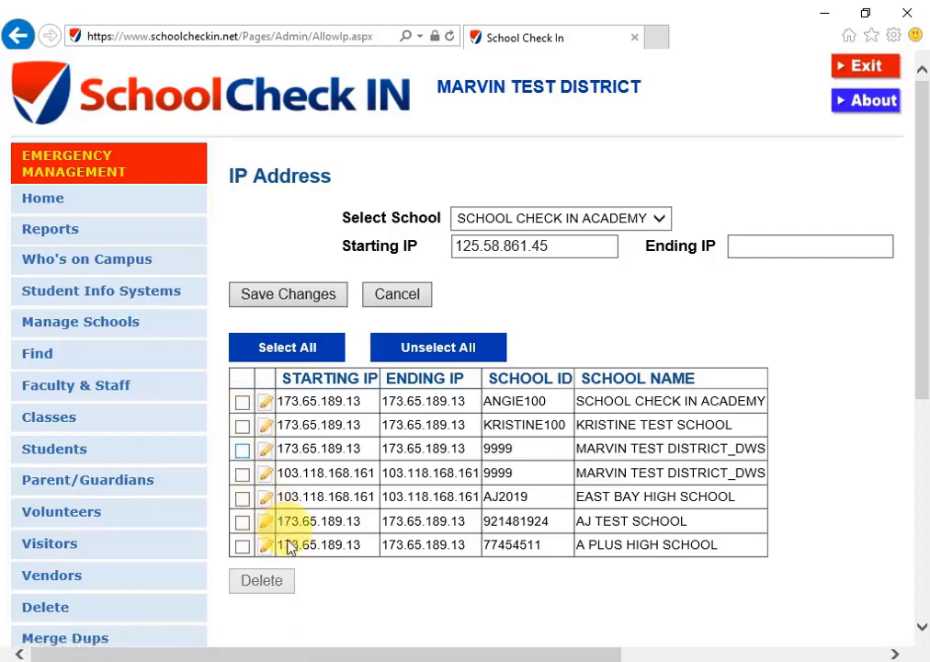
- Open School Check In Academy's existing IP entry for editing, review its starting and ending IP, and cancel back to the school list
left_click(265, 405)
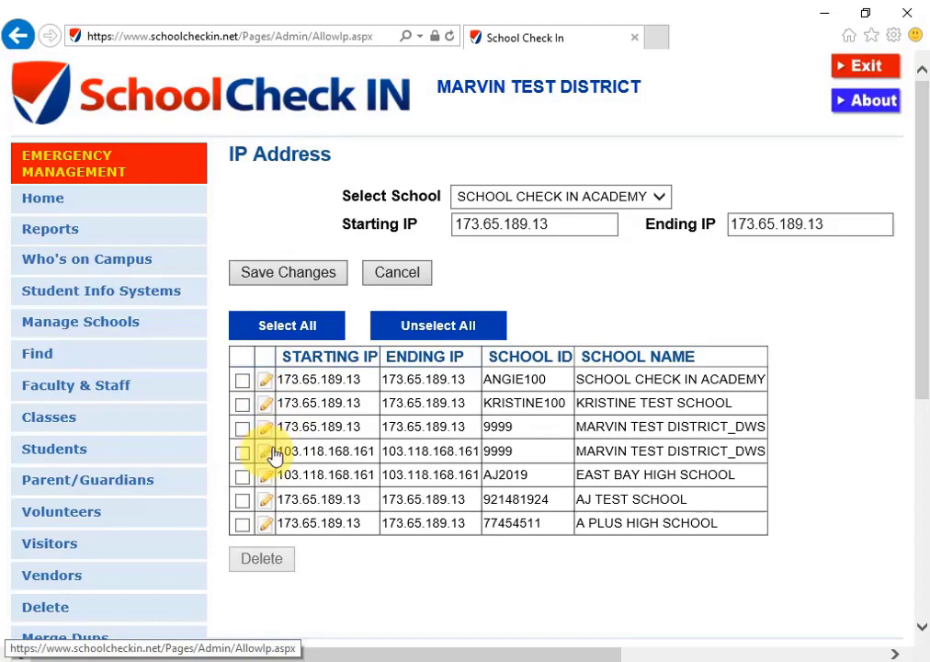
left_click(552, 226)
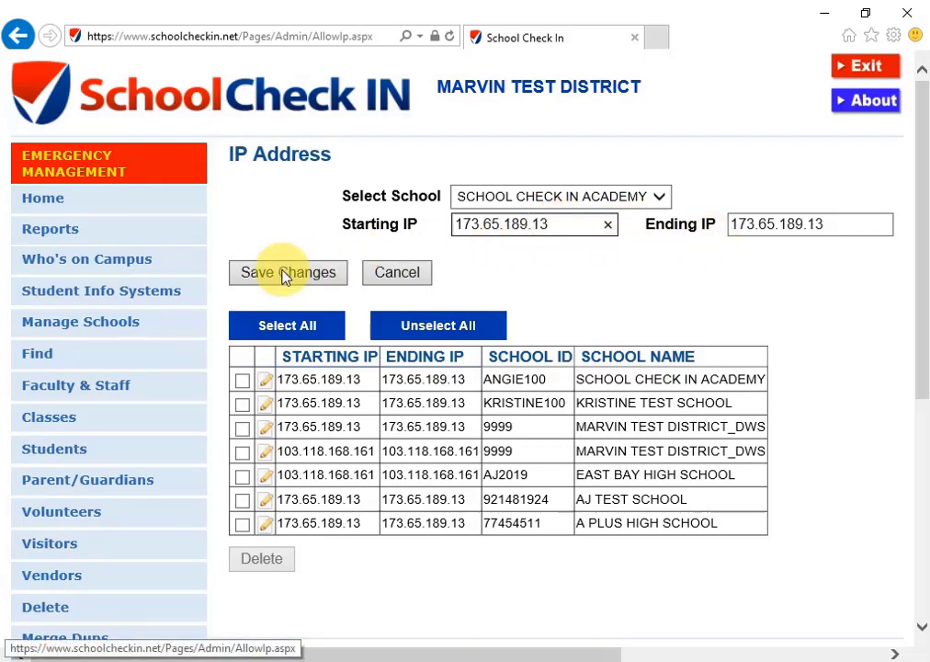
left_click(427, 559)
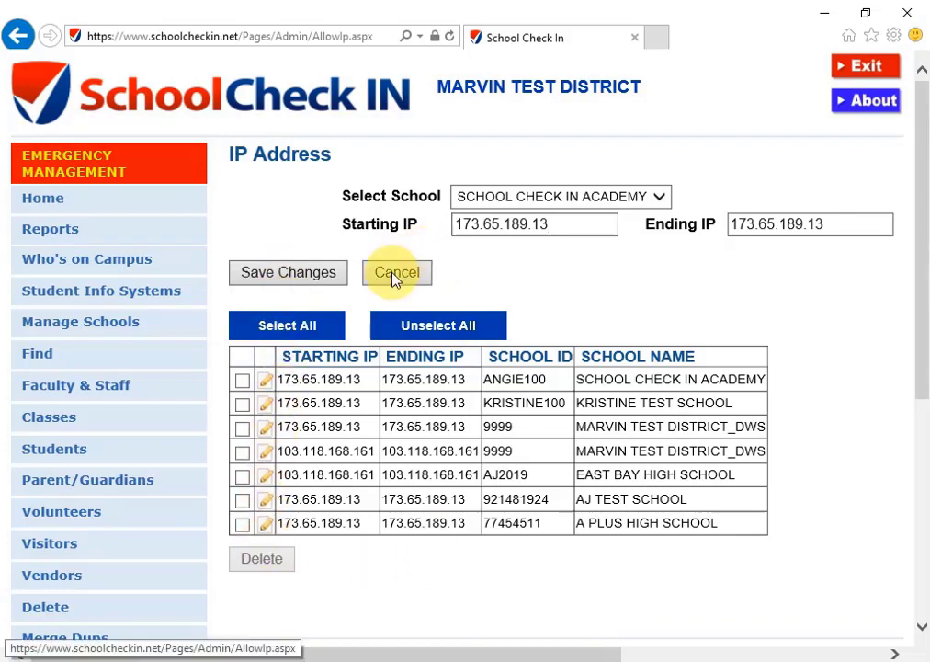
left_click(395, 276)
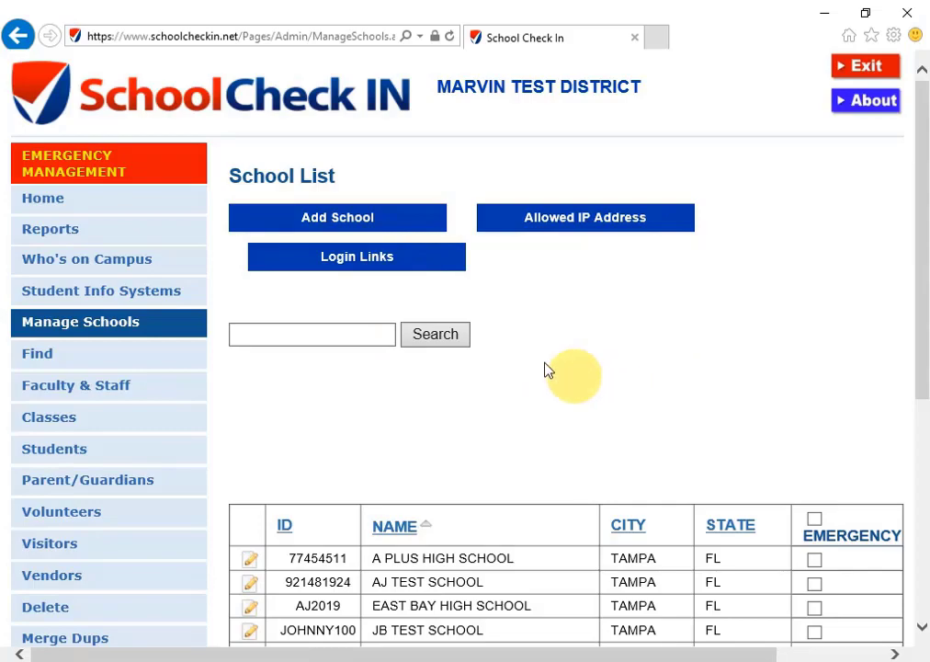
- Open the login links and review the descriptions of the links from Faculty and Staff through BYOD F&S Login Link
left_click(383, 255)
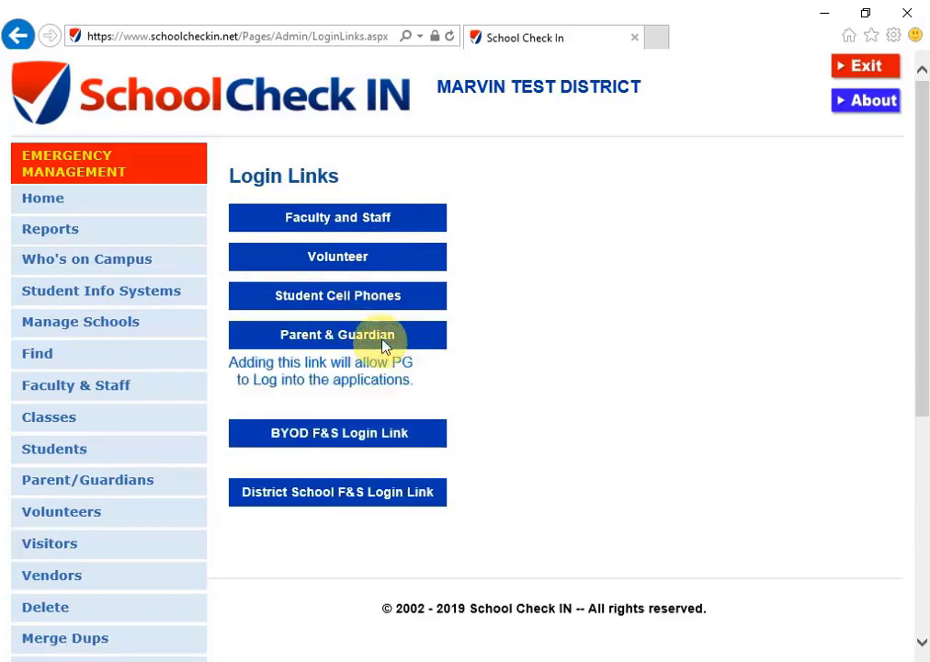
mouse_move(367, 222)
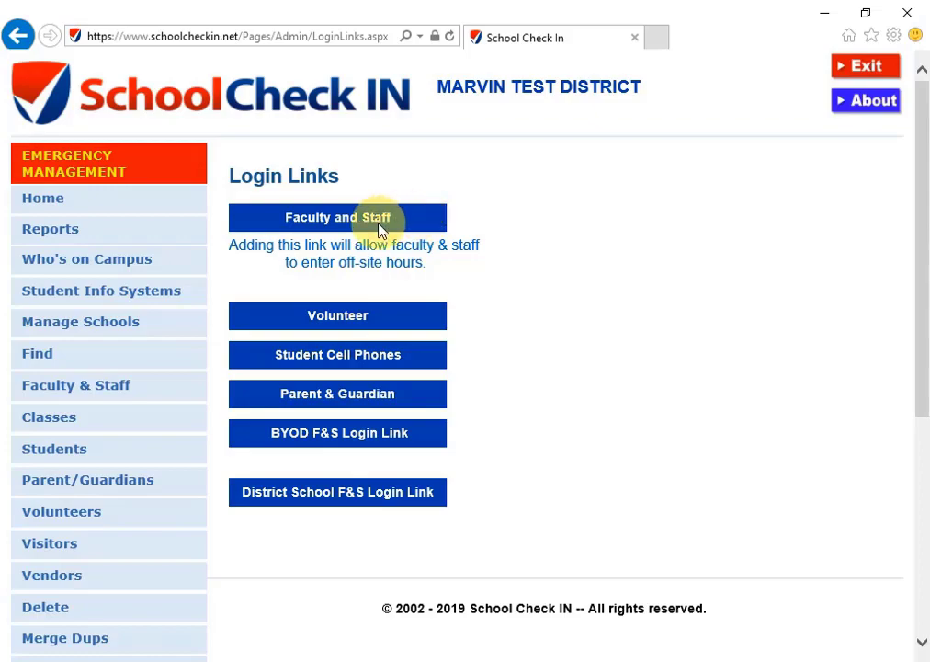
mouse_move(372, 266)
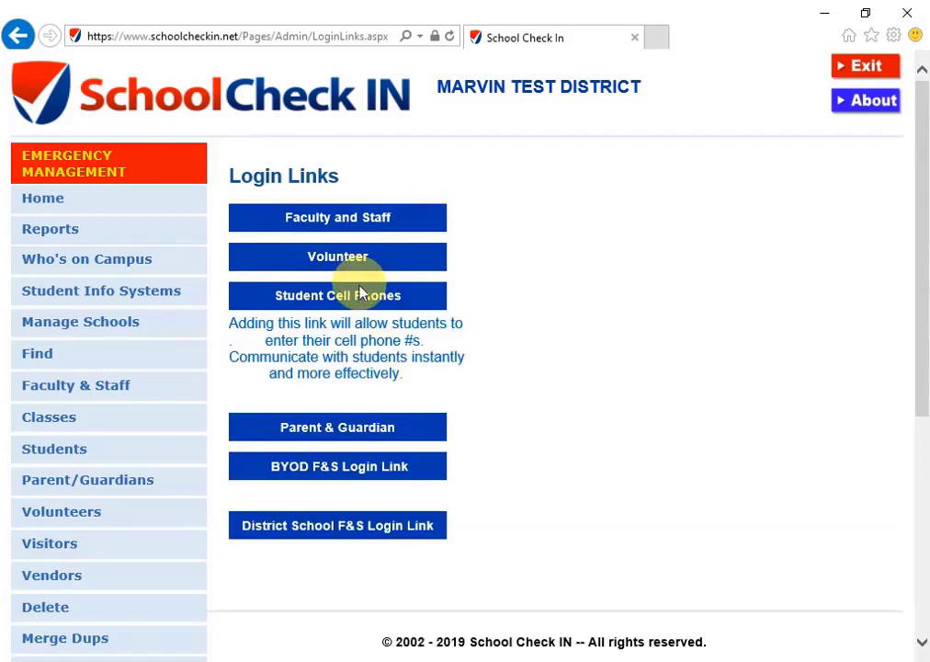
mouse_move(369, 373)
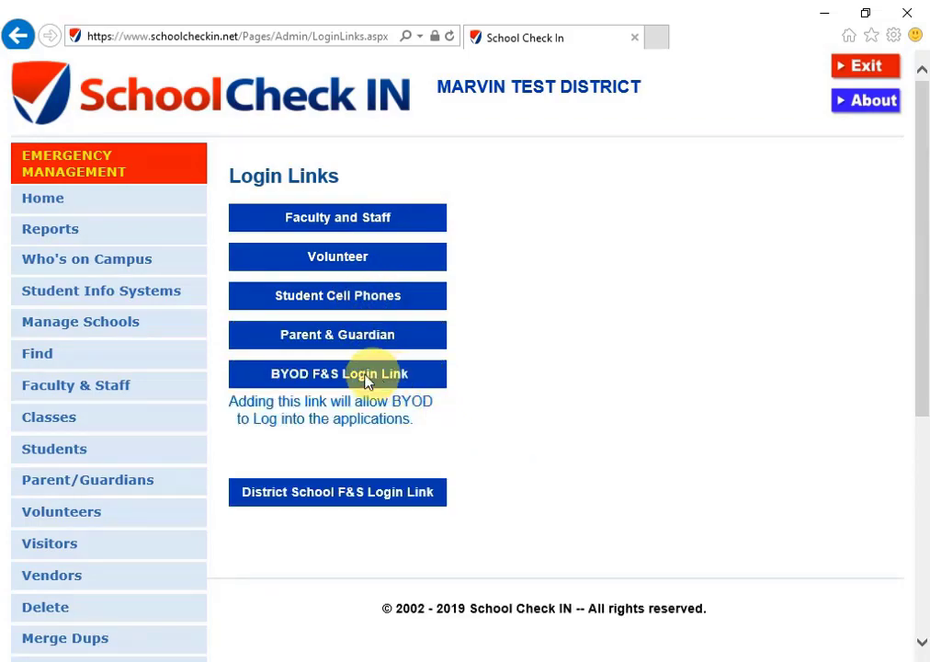